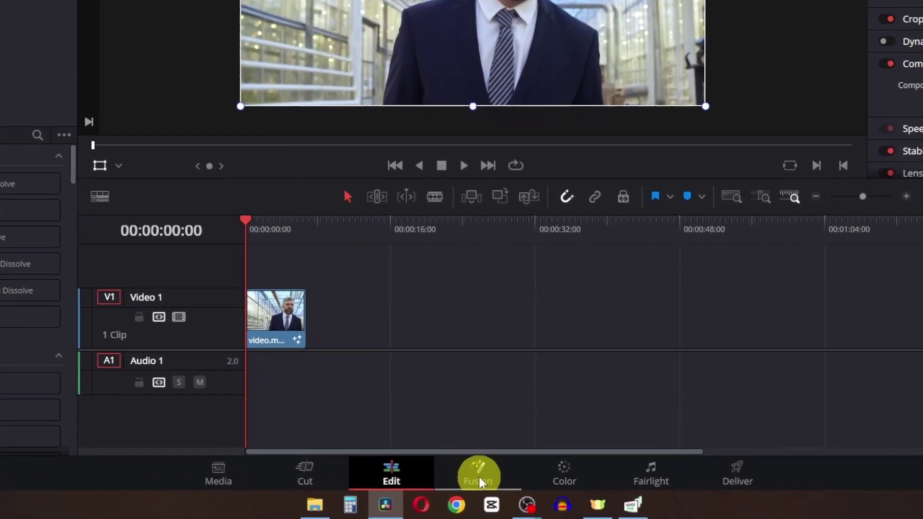
Step: Switch to the Fusion page to show the clip's MediaIn1 → MediaOut1 node graph
left_click(462, 491)
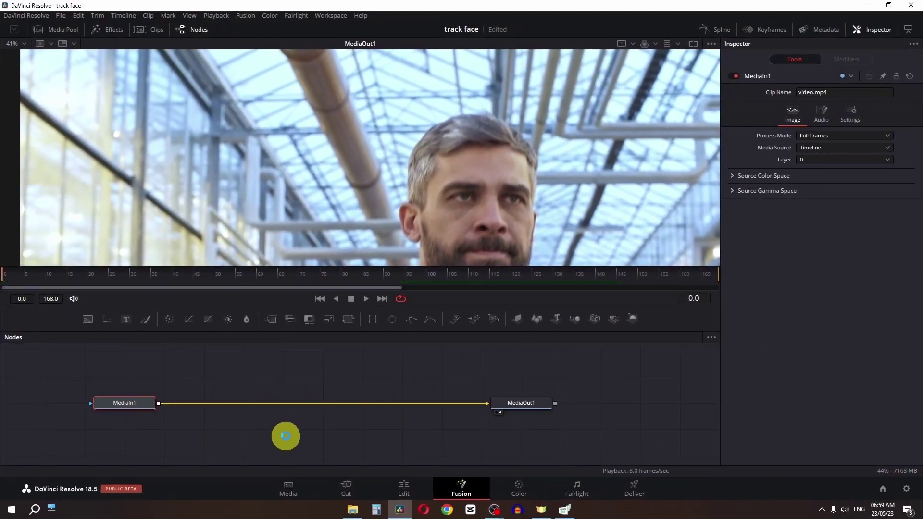
Step: Search 'track', add Tracker1, and drop it onto the MediaIn1–MediaOut1 link
left_click(287, 436)
key("shift+space")
type("trac")
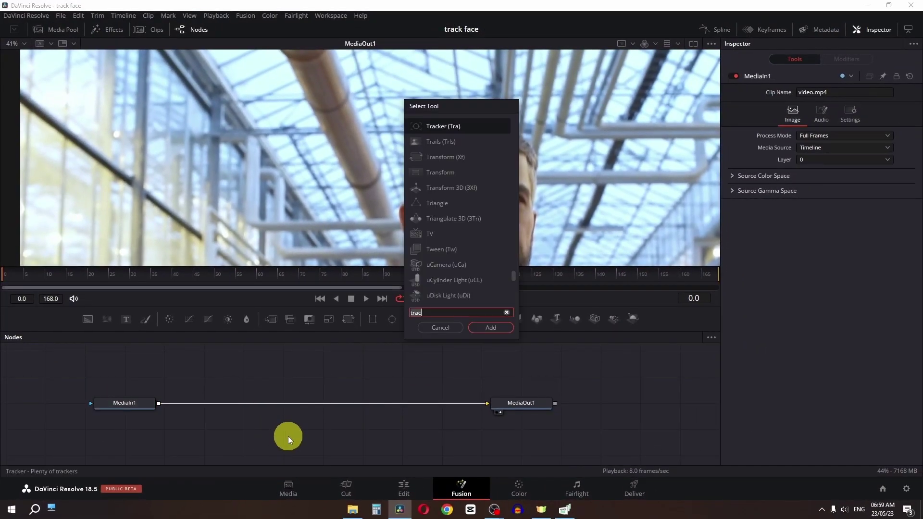
type("k")
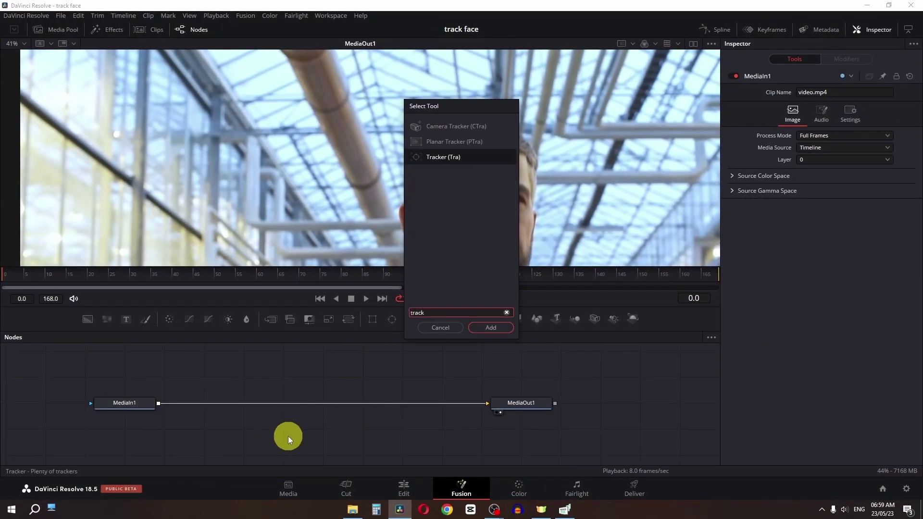
left_click(494, 327)
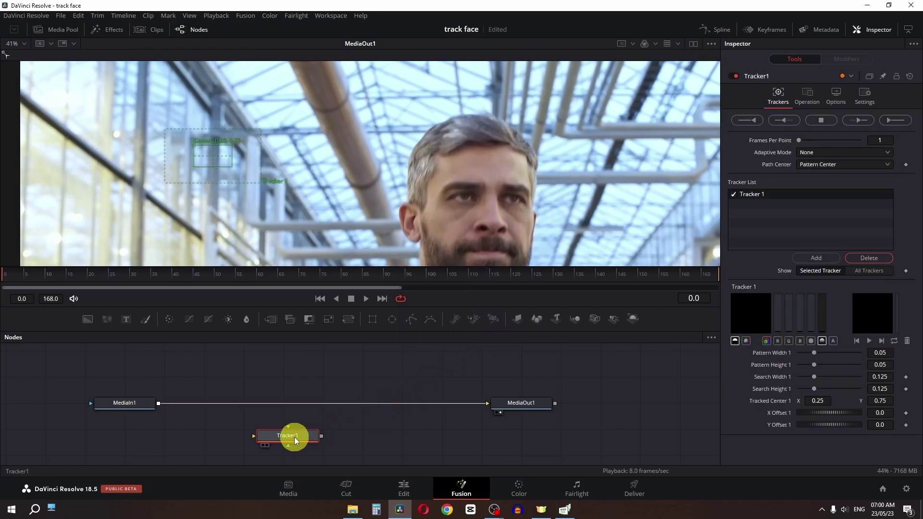
left_click_drag(295, 437, 341, 408)
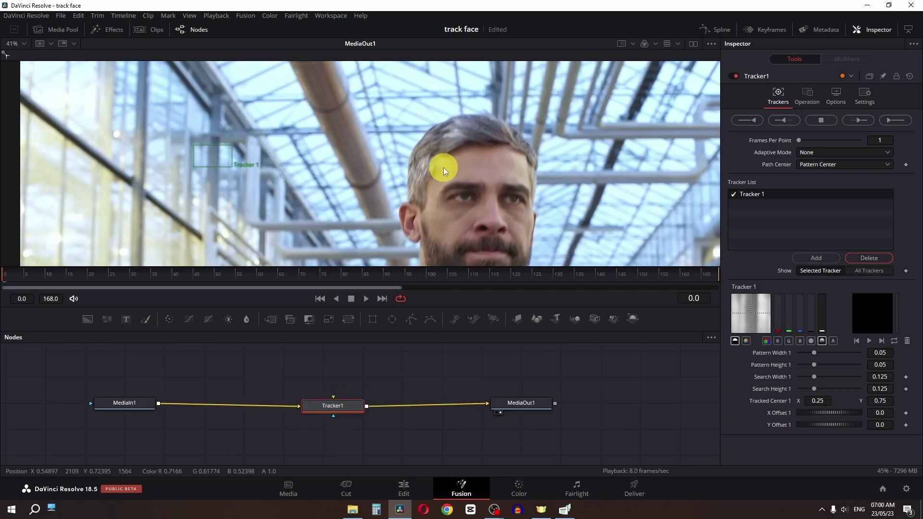
scroll(443, 167, "down", 3)
Step: In a single fitted viewer, place Tracker 1's box on the man's eyes (pattern about 0.043 × 0.035)
left_click(693, 44)
left_click(694, 44)
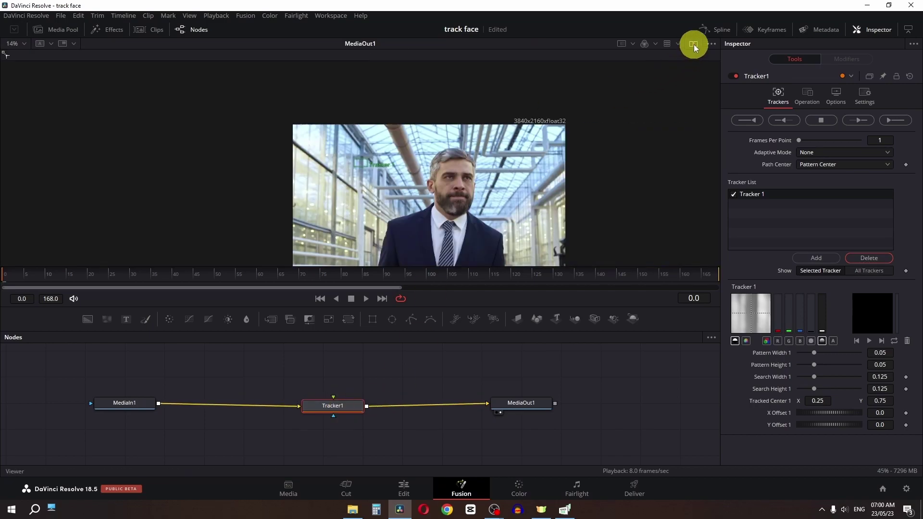
scroll(402, 137, "up", 4)
scroll(402, 137, "down", 2)
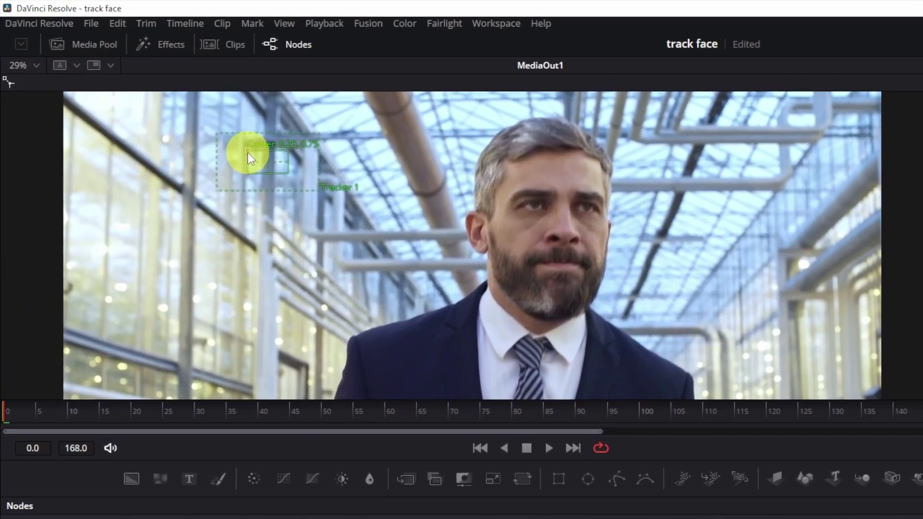
left_click_drag(166, 104, 217, 107)
left_click_drag(326, 166, 515, 195)
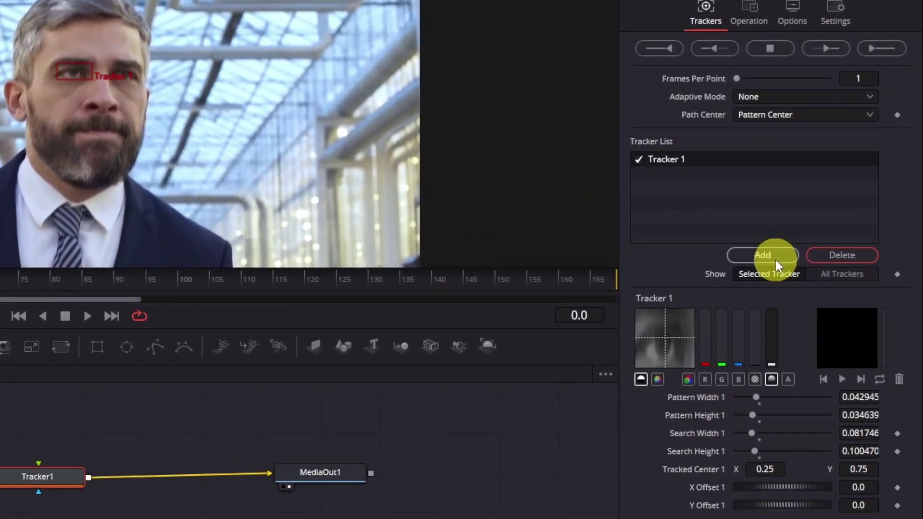
Step: Create Tracker 2 and place its box over the man's other eye (pattern about 0.031 × 0.038)
left_click(764, 255)
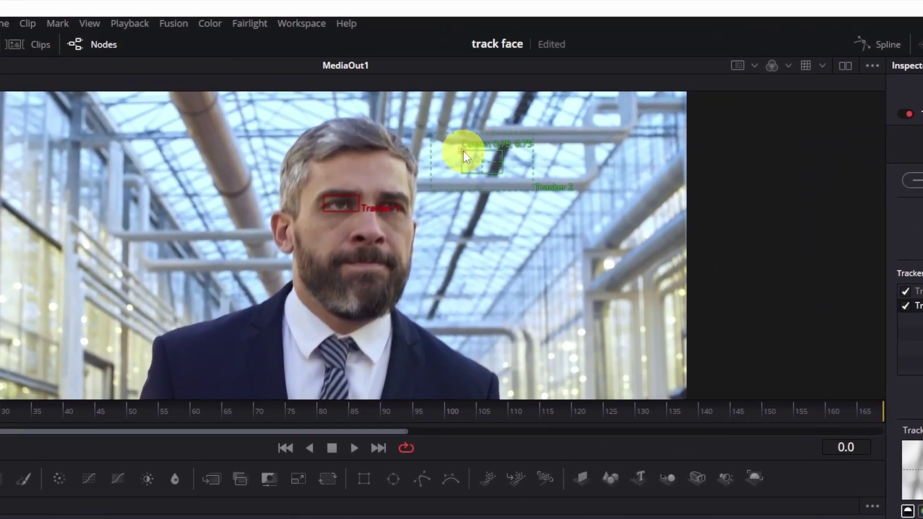
left_click_drag(437, 101, 400, 123)
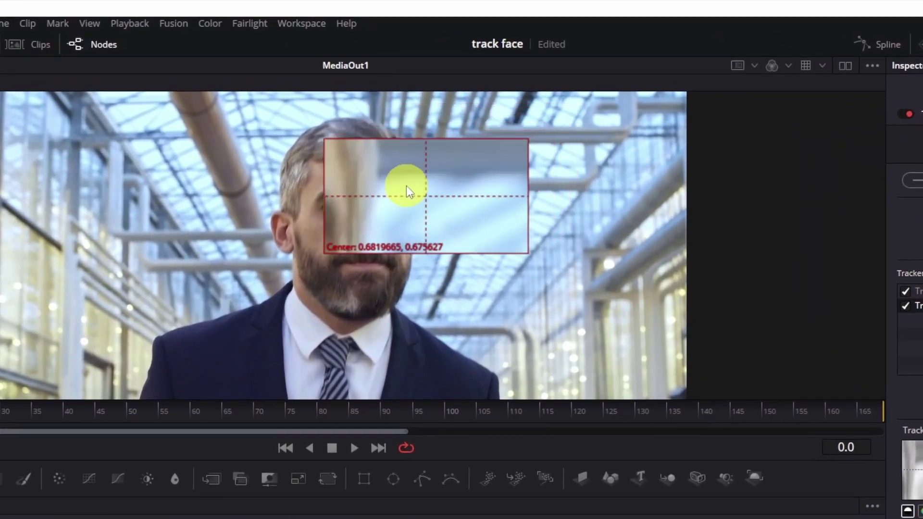
left_click_drag(406, 186, 373, 194)
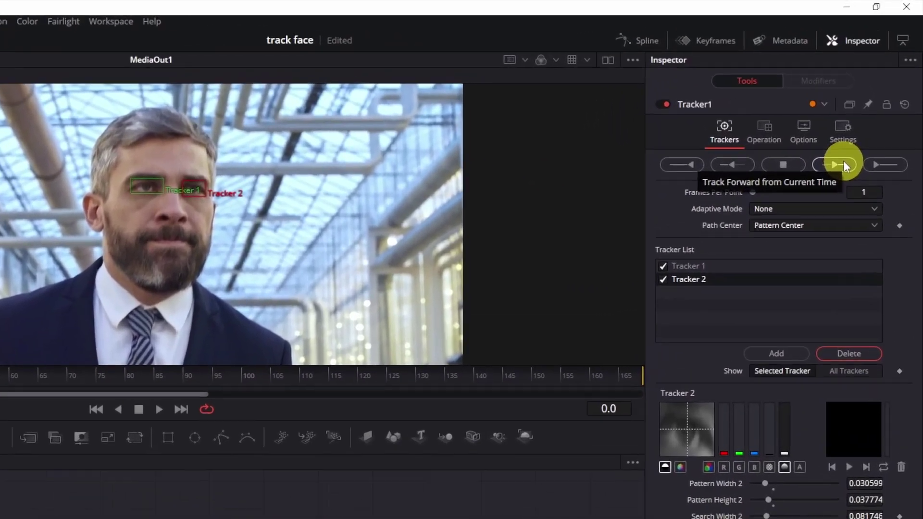
Step: Track both eyes forward, then stop and cancel the run partway, near frame 104
left_click(844, 165)
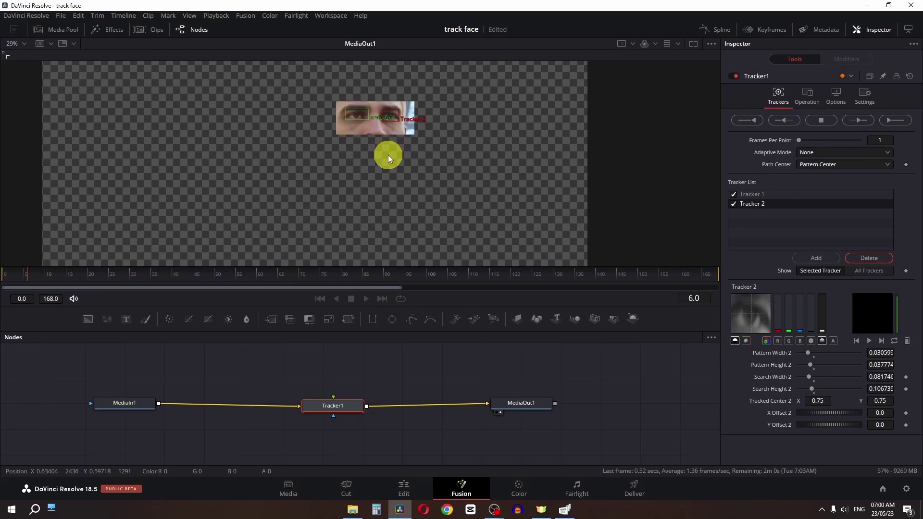
left_click(582, 185)
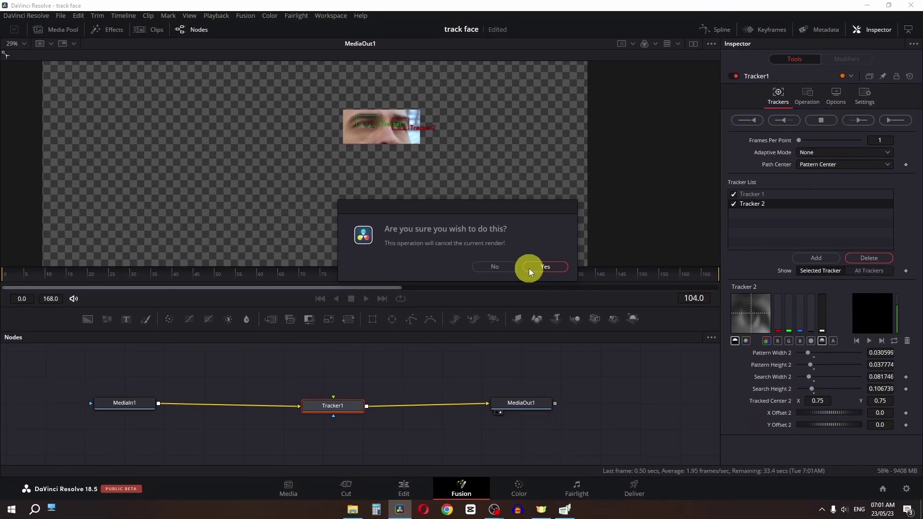
left_click(538, 267)
Step: At frame 94, re-centre Tracker 2 on its eye near 0.597, 0.716
left_click(438, 275)
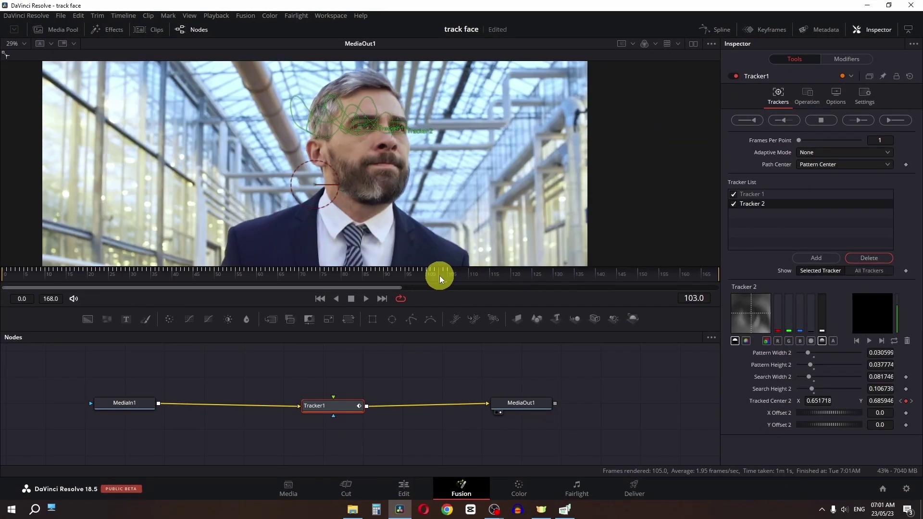
left_click_drag(431, 276, 401, 277)
scroll(355, 111, "up", 5)
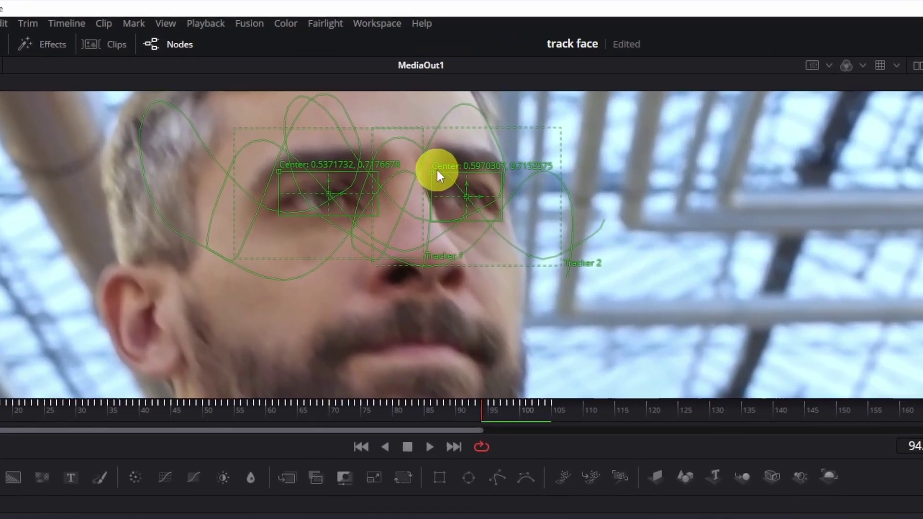
left_click_drag(370, 122, 367, 120)
left_click_drag(430, 173, 432, 177)
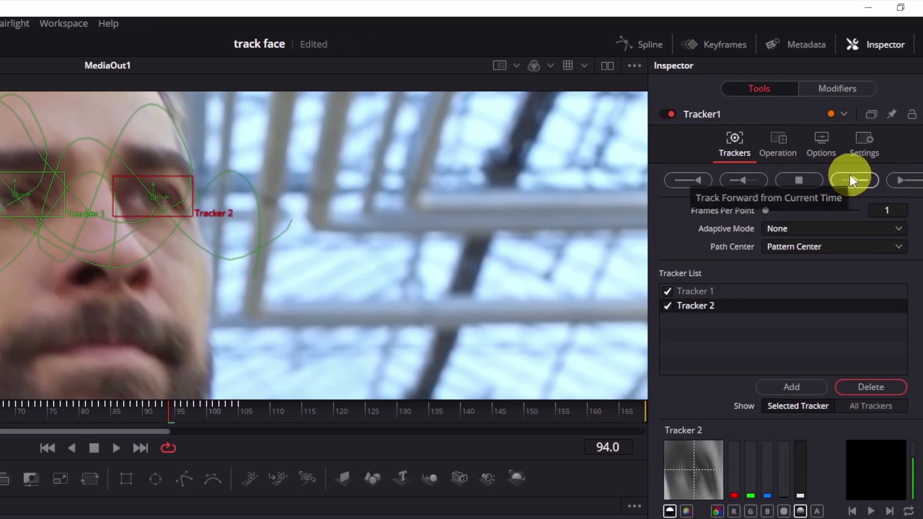
Step: Resume tracking forward from frame 94 and stop the run at frame 118
left_click(846, 175)
left_click(238, 196)
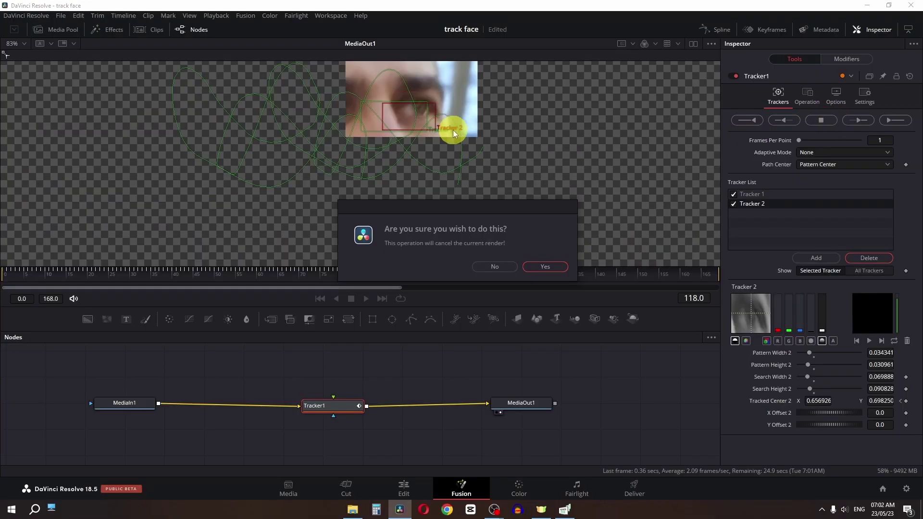
left_click(537, 267)
Step: At frame 90, re-check both tracker boxes on the eyes and track forward again
left_click_drag(451, 274, 383, 278)
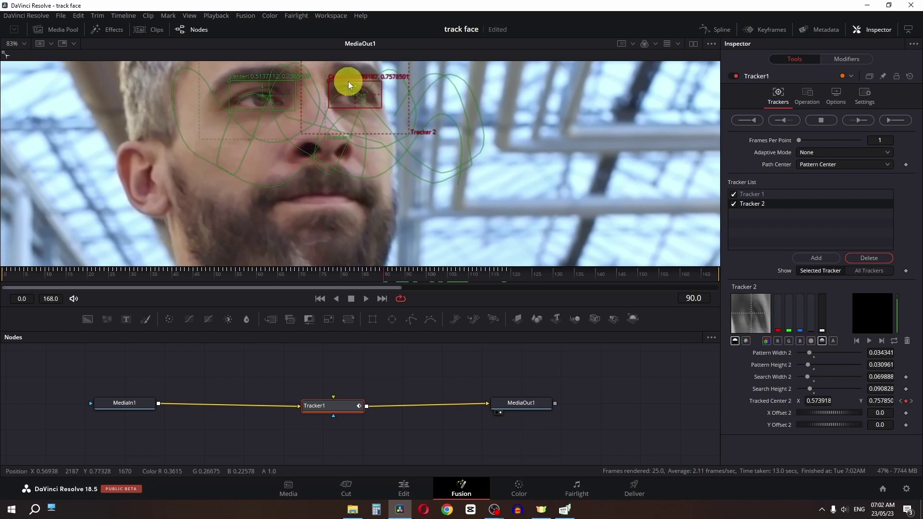
left_click_drag(229, 80, 227, 83)
left_click_drag(331, 82, 327, 82)
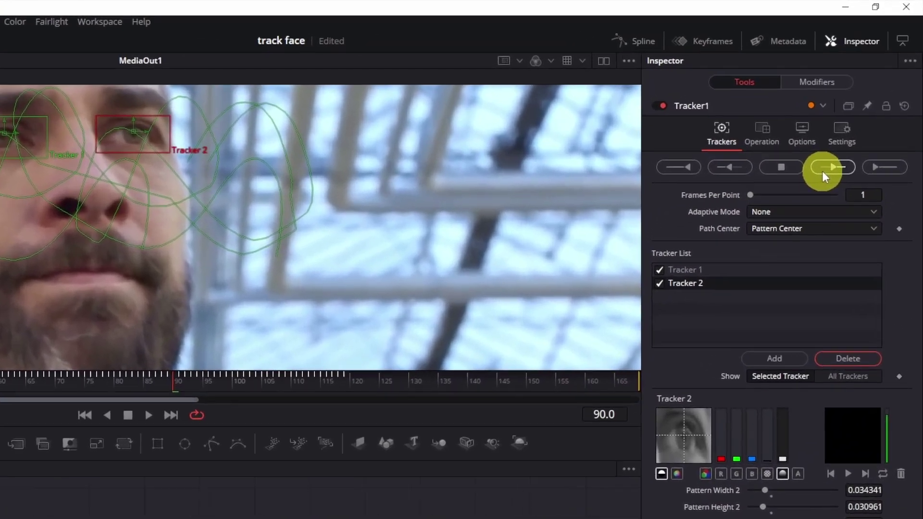
left_click(856, 120)
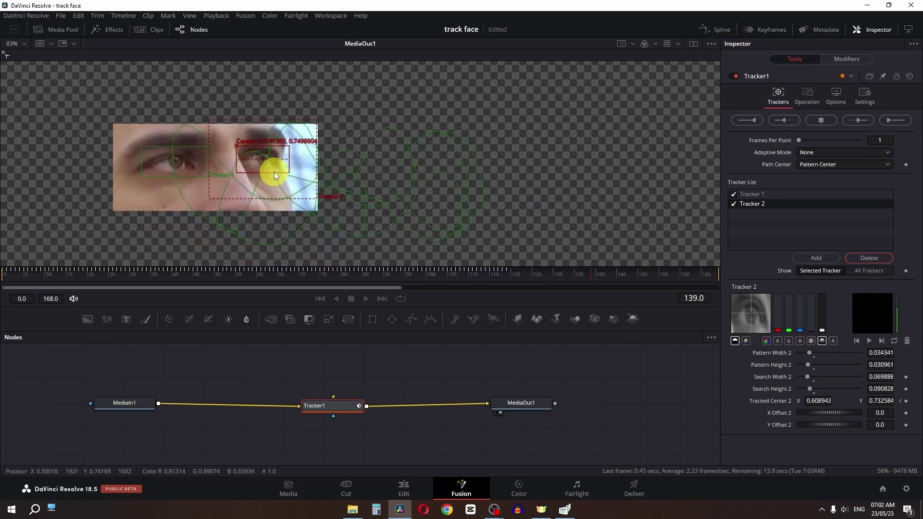
Step: Stop the tracking run and return to frame 142 to check the trackers
left_click(793, 121)
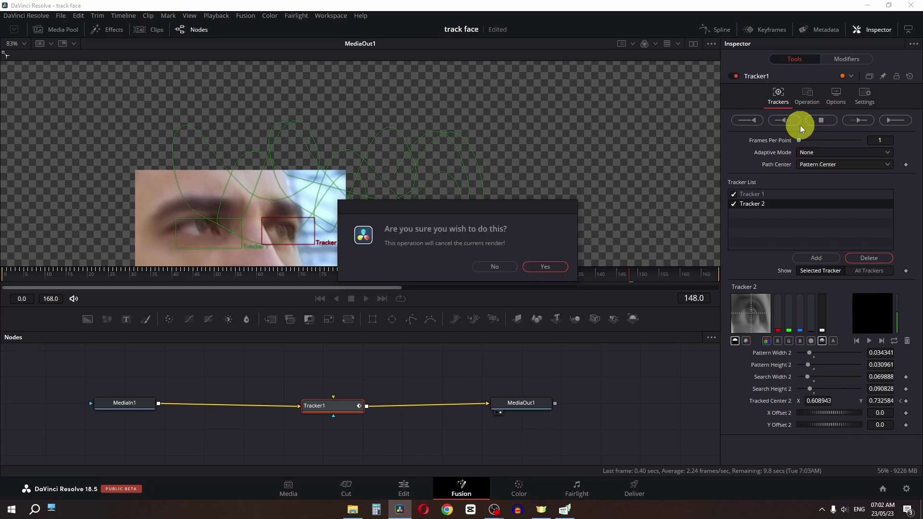
left_click(505, 267)
left_click_drag(625, 273, 607, 273)
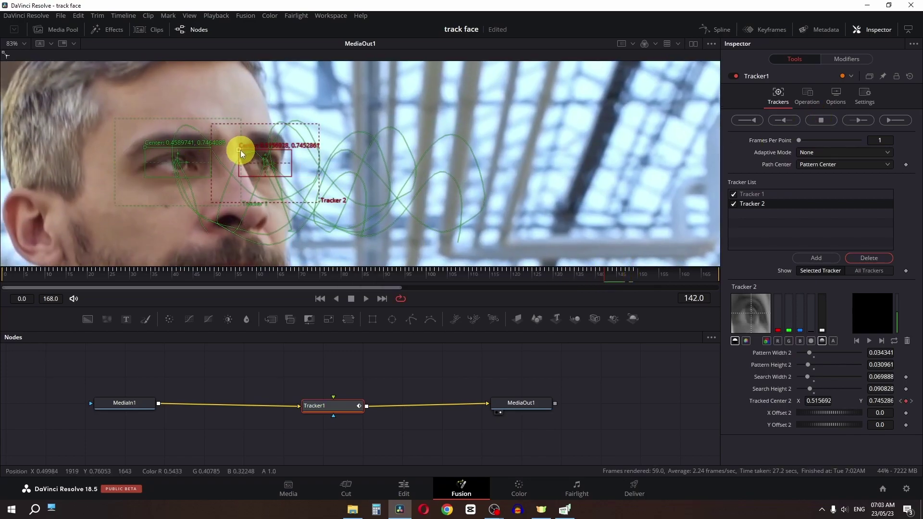
Step: Re-centre both trackers at frame 142, track through to frame 168, and dismiss the notice
left_click_drag(238, 150, 236, 149)
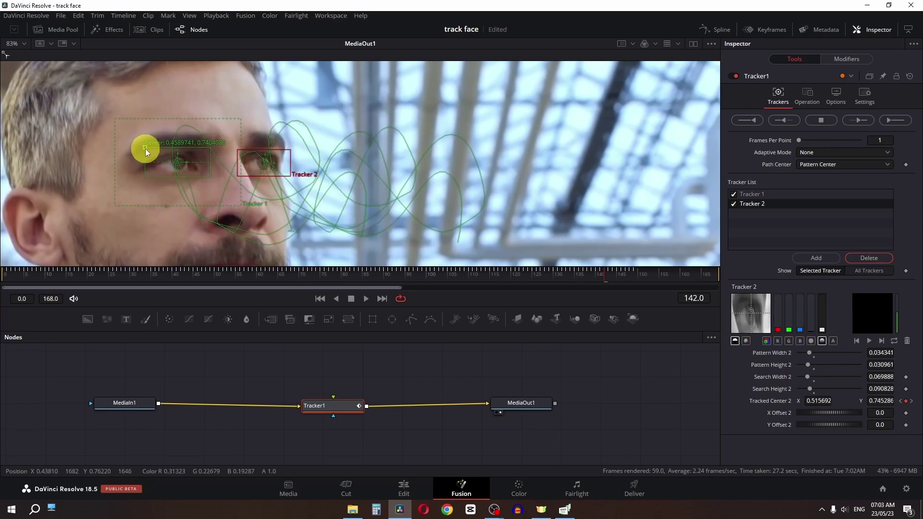
left_click_drag(144, 149, 146, 147)
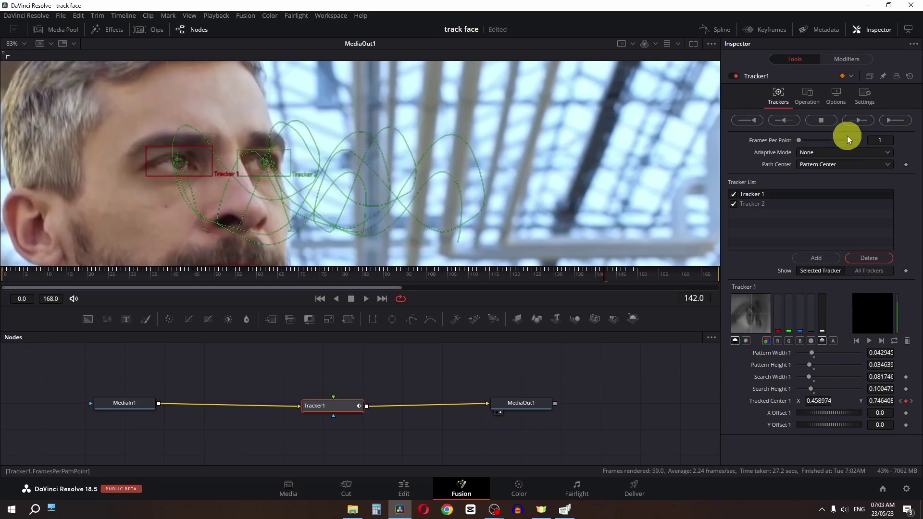
left_click(847, 119)
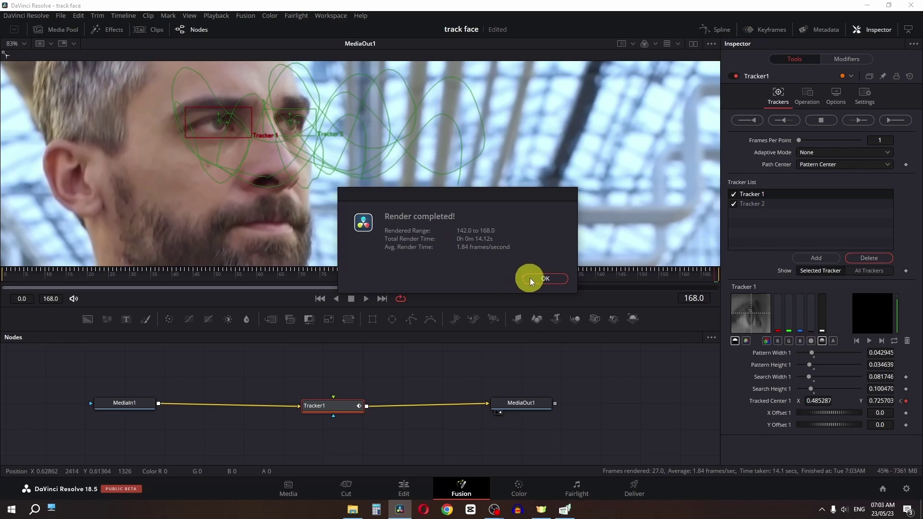
left_click(536, 277)
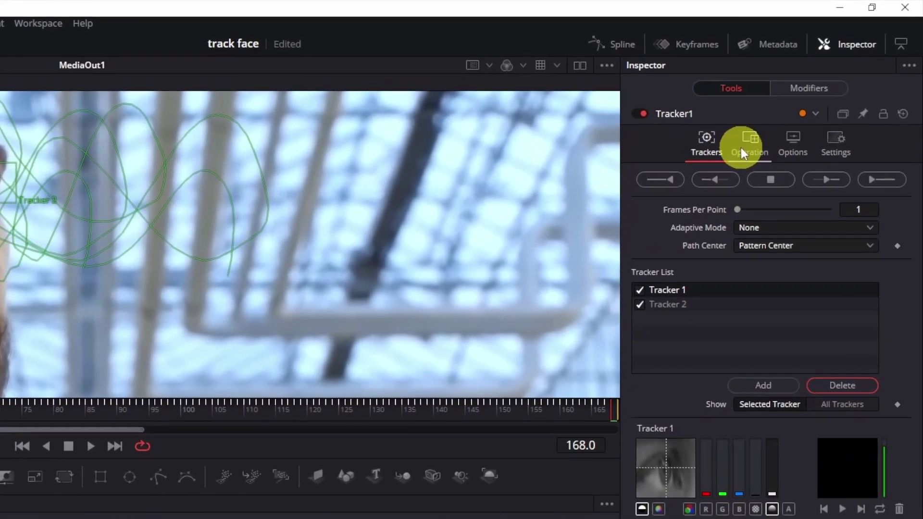
Step: Set Tracker1's Operation to Match Move with Merge set to BG Only
left_click(740, 152)
left_click(751, 176)
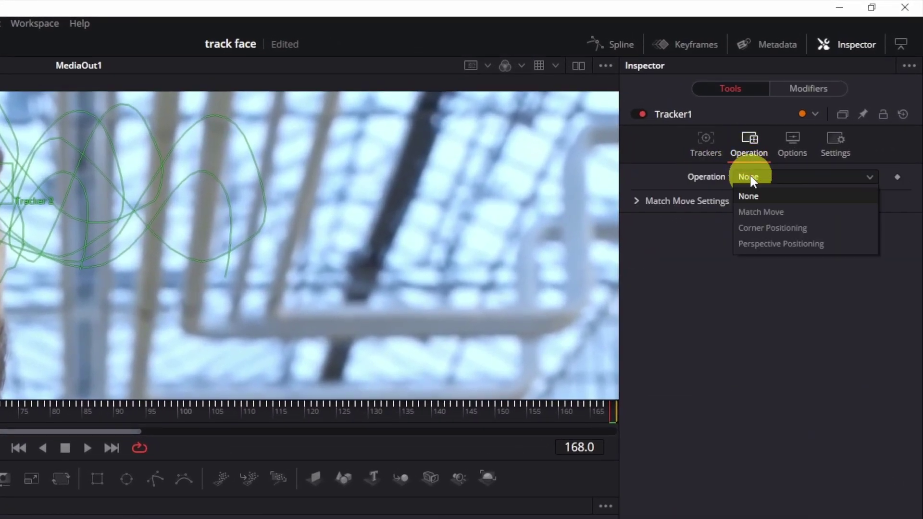
left_click(752, 211)
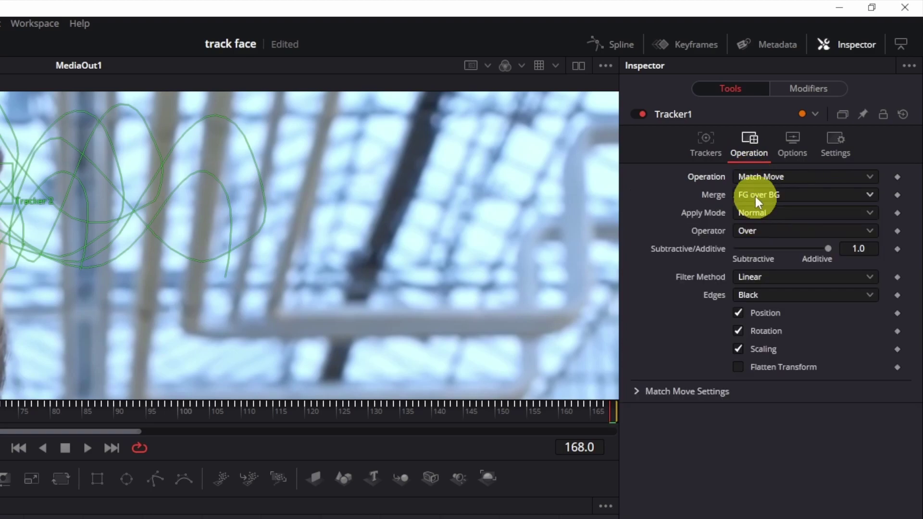
left_click(755, 194)
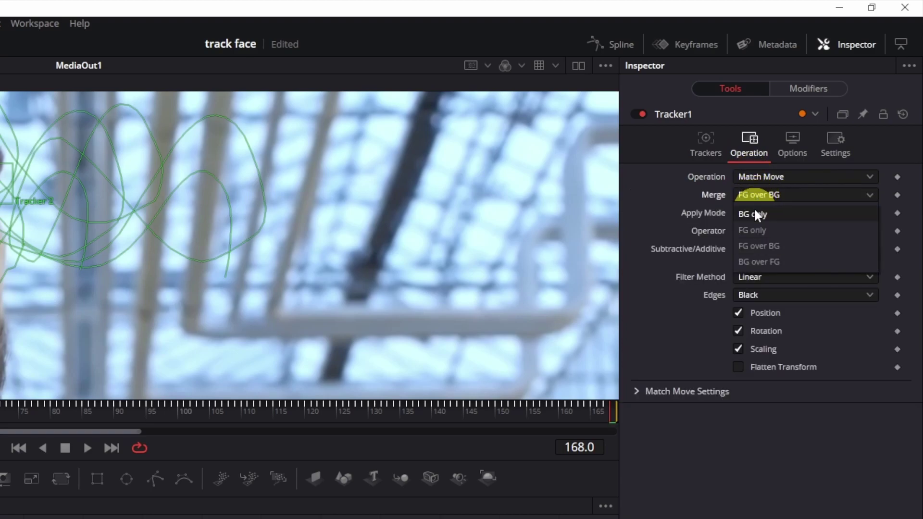
left_click(754, 212)
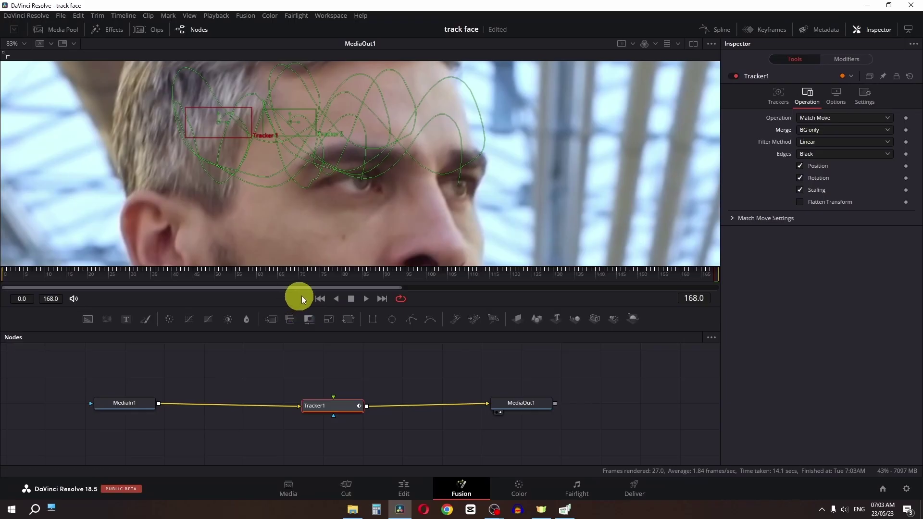
scroll(351, 184, "down", 5)
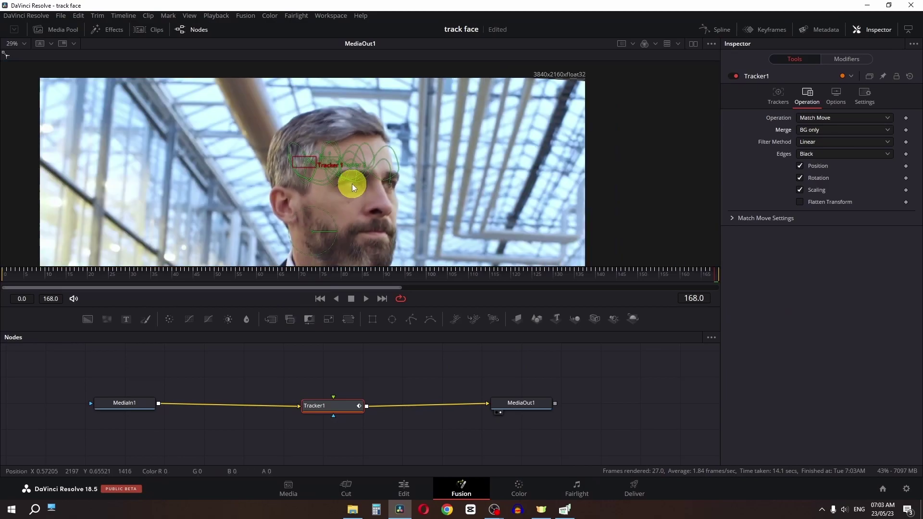
Step: Preview the match-moved clip, then switch to the Edit page
key("space")
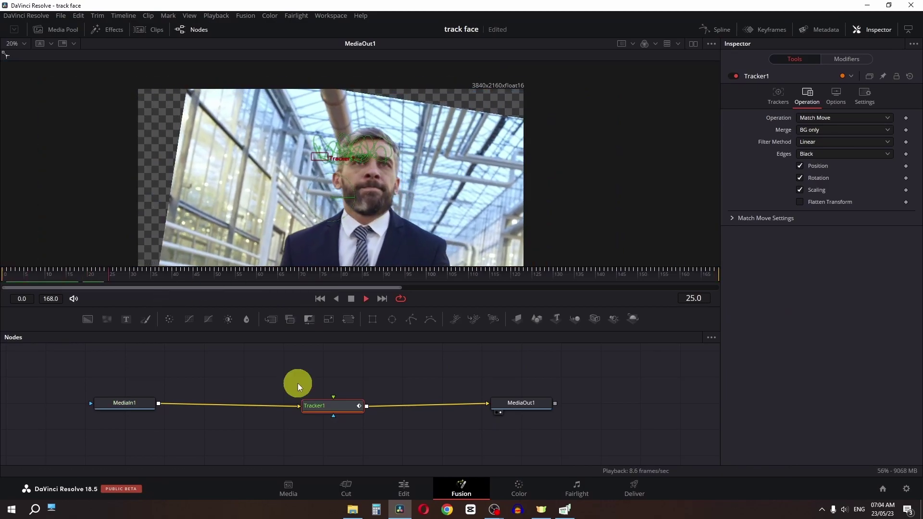
key("space")
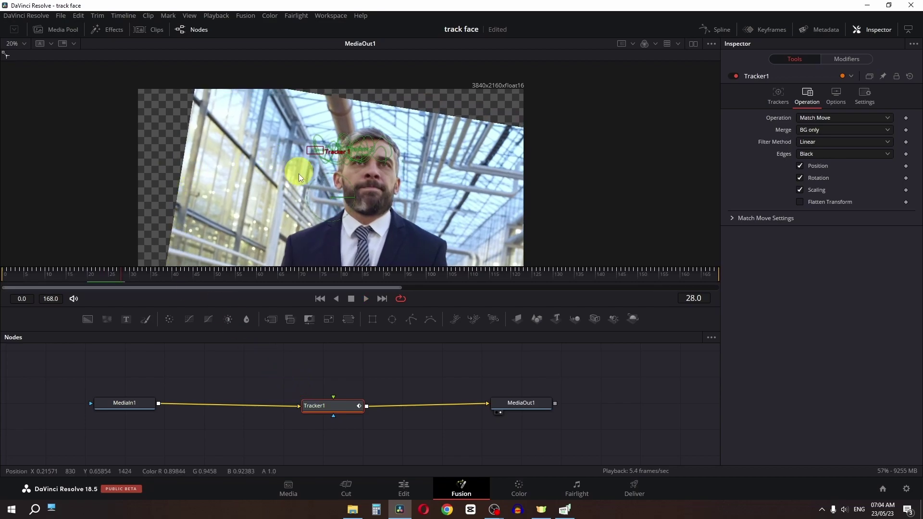
left_click(400, 483)
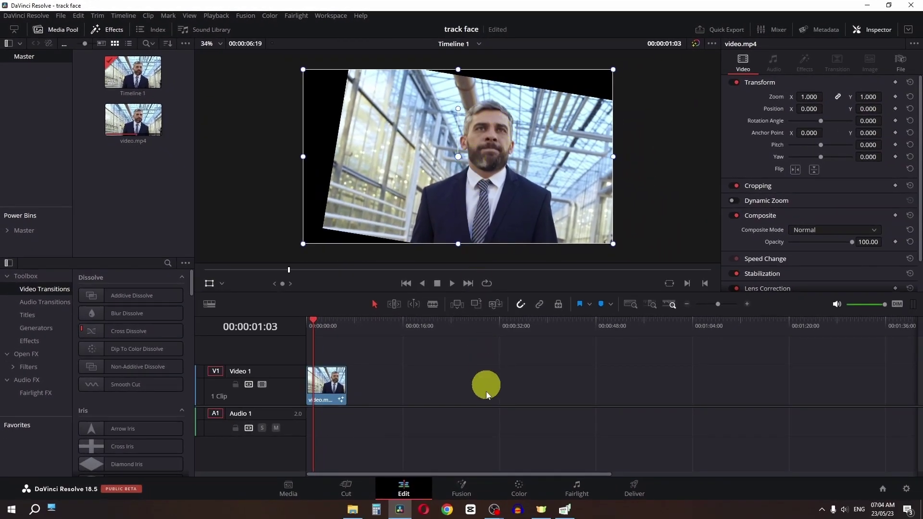
Step: Back on the Fusion page, insert a Transform node between Tracker1 and MediaOut1
left_click(468, 489)
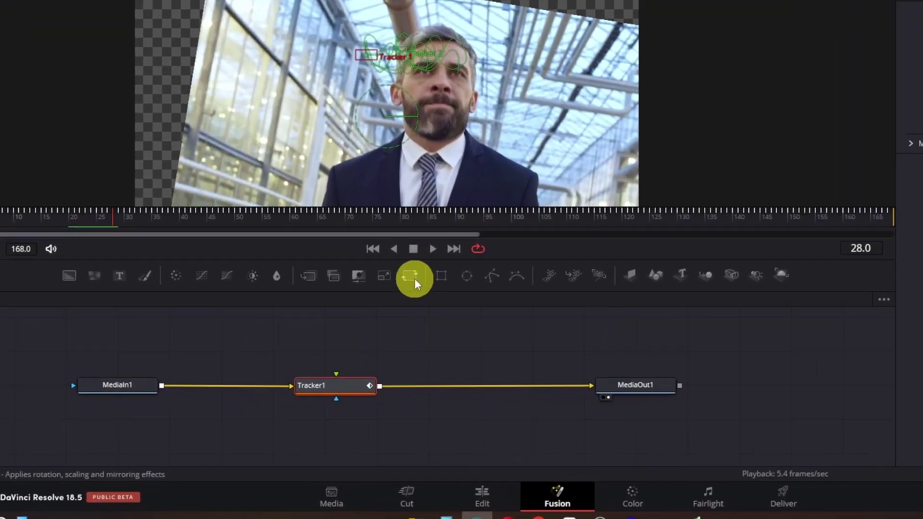
left_click_drag(348, 318, 409, 392)
left_click_drag(541, 357, 555, 374)
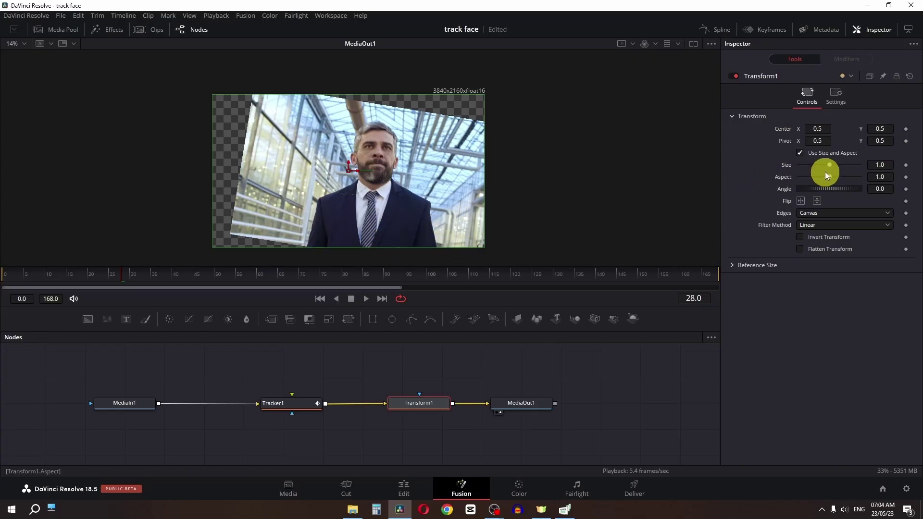
Step: Scale Transform1 to 1.38 with centre 0.358, 0.545, and play from the start
left_click_drag(829, 166, 831, 166)
left_click_drag(830, 130, 758, 127)
left_click_drag(883, 129, 909, 129)
left_click(7, 274)
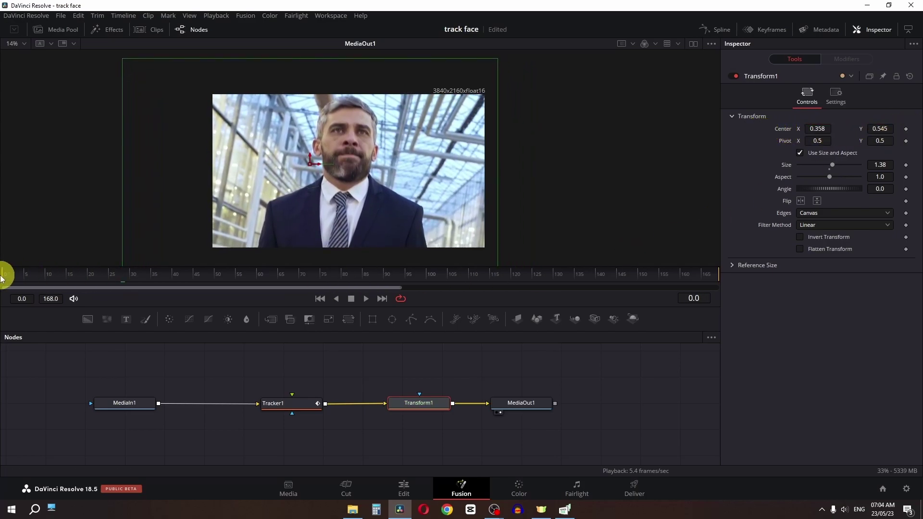
key("space")
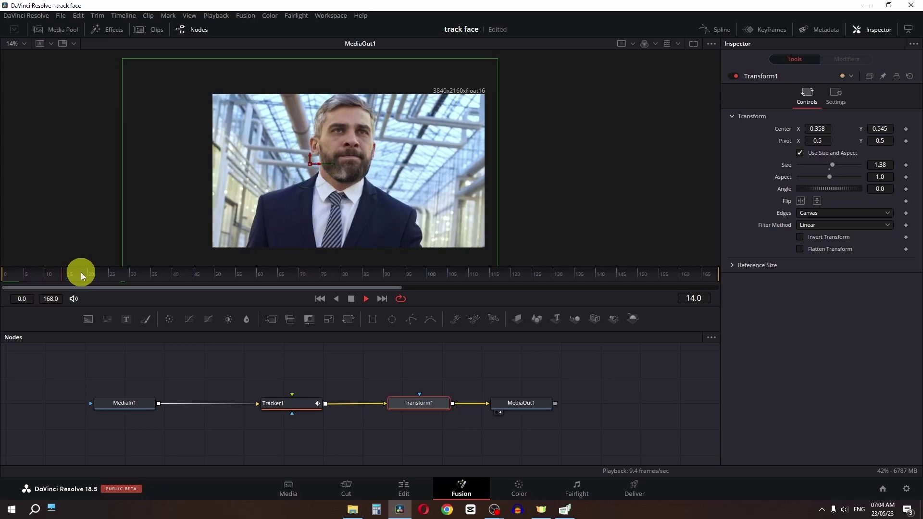
Step: On the Edit page, check Timeline Proxy Resolution, zoom the timeline, and play from the start
left_click(414, 482)
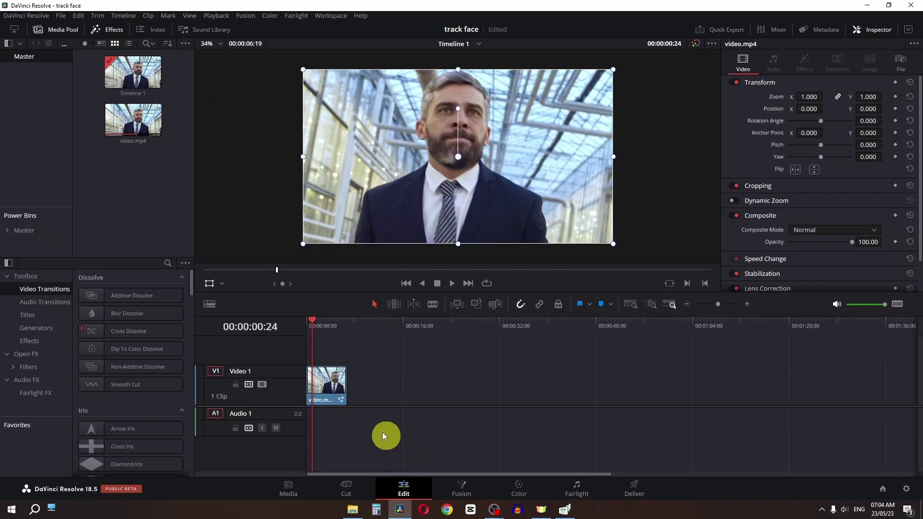
left_click(216, 15)
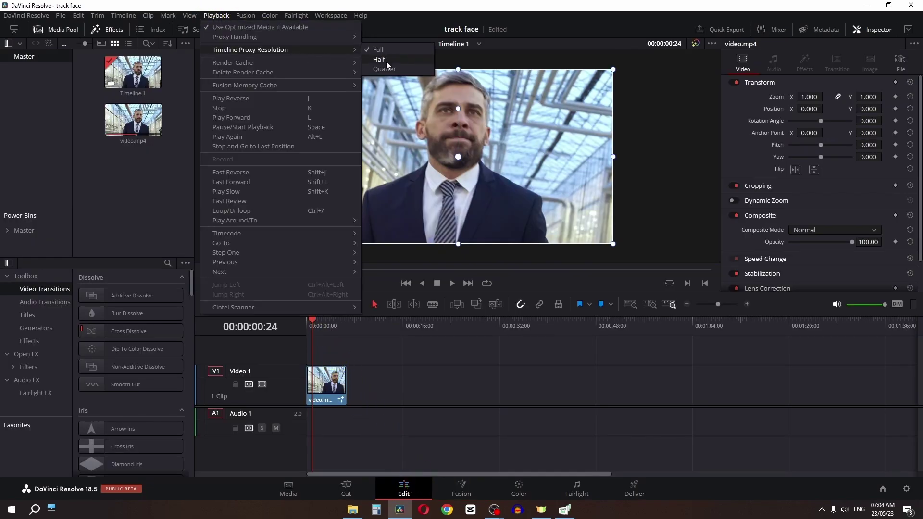
left_click(346, 220)
scroll(618, 406, "up", 4)
key("Home")
key("space")
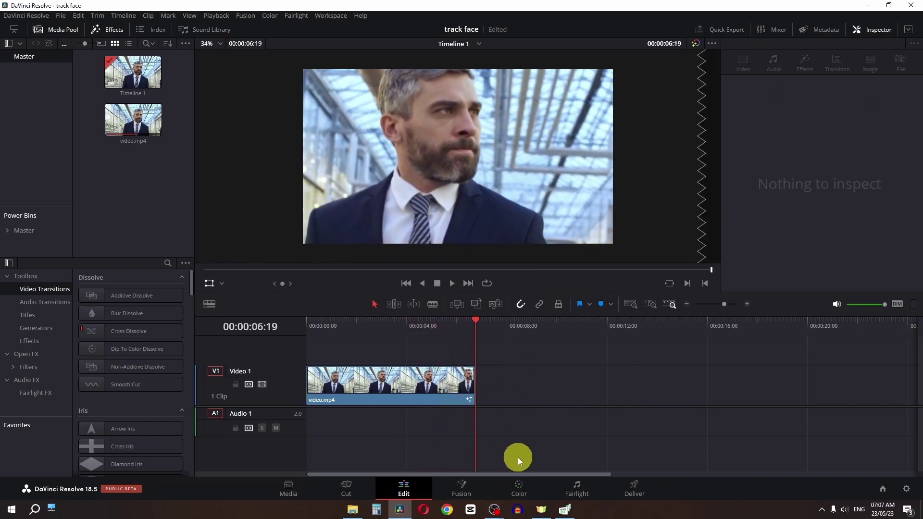
Step: Turn off Scaling and Rotation on Tracker1 so it follows position only, then play it on the Edit page
left_click(469, 481)
left_click(297, 403)
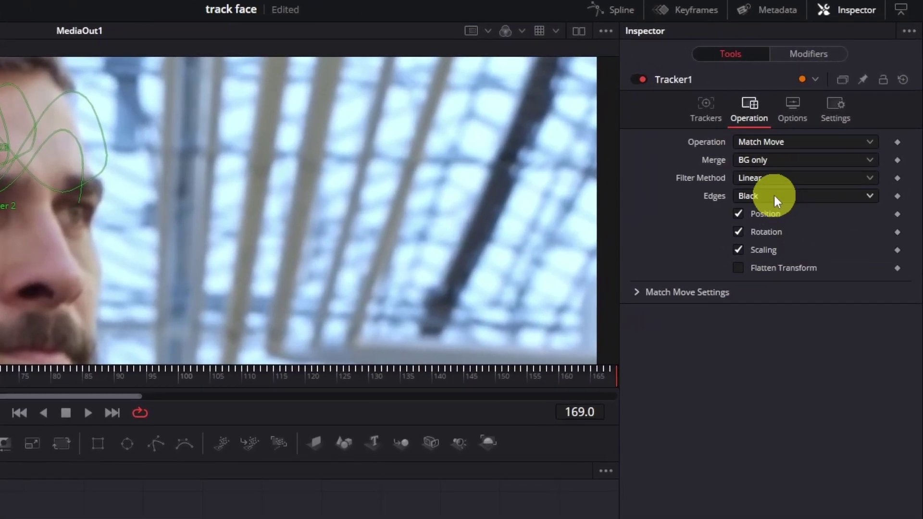
left_click(737, 251)
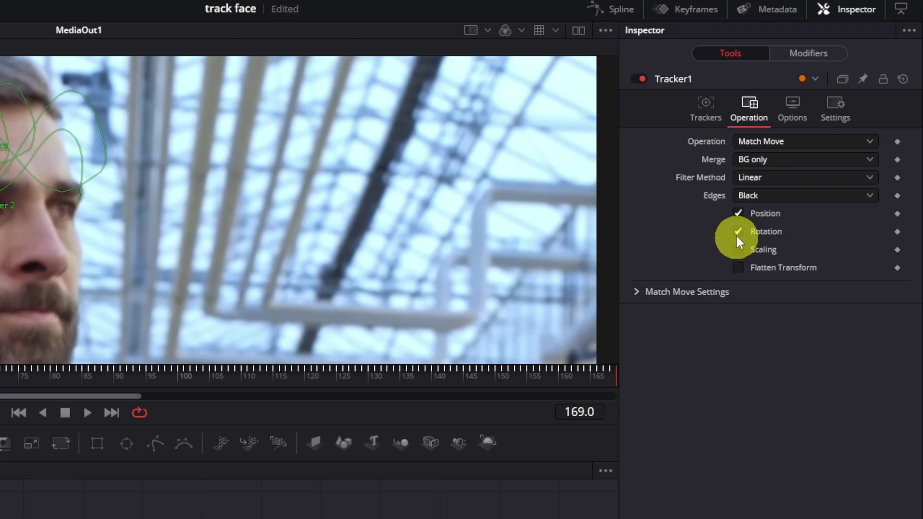
left_click(737, 231)
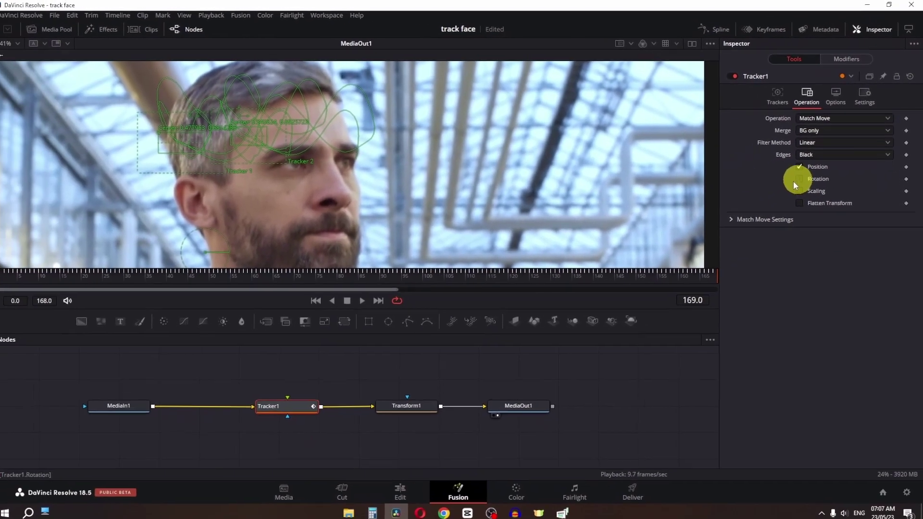
left_click(404, 485)
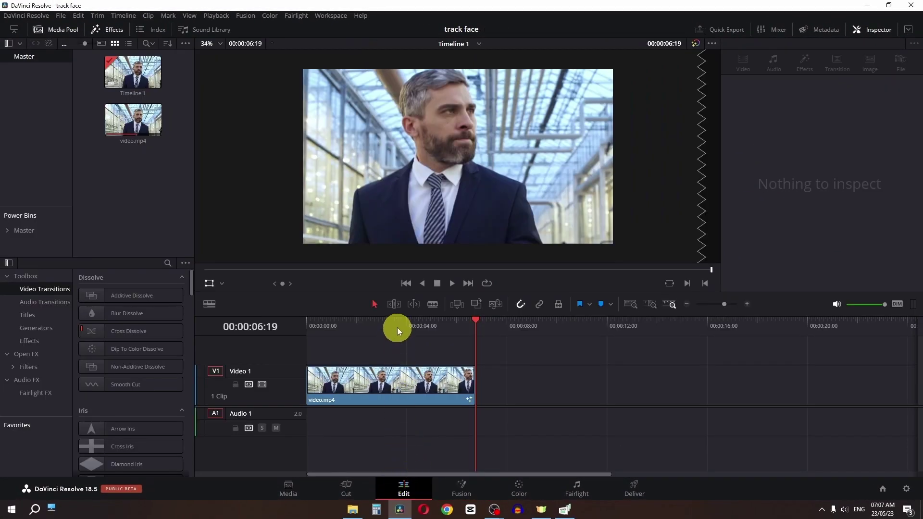
key("space")
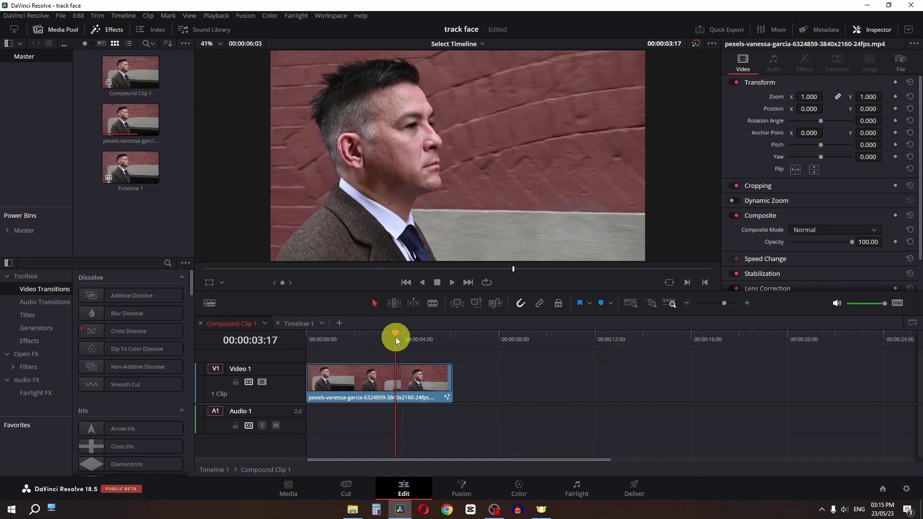
left_click_drag(396, 337, 277, 335)
key("space")
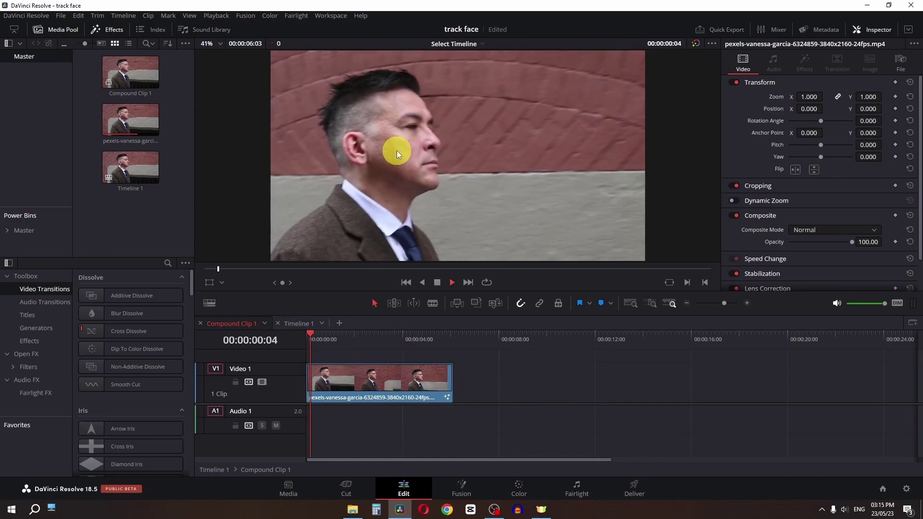
key("space")
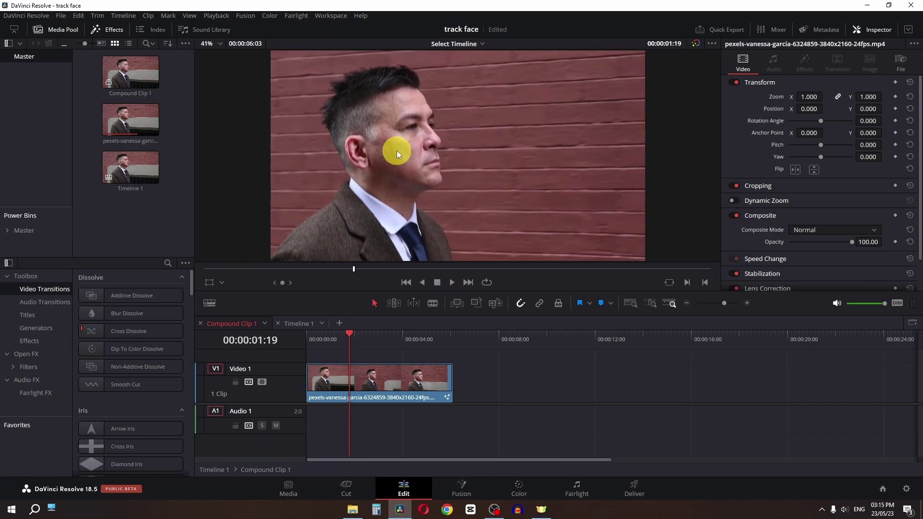
left_click(461, 488)
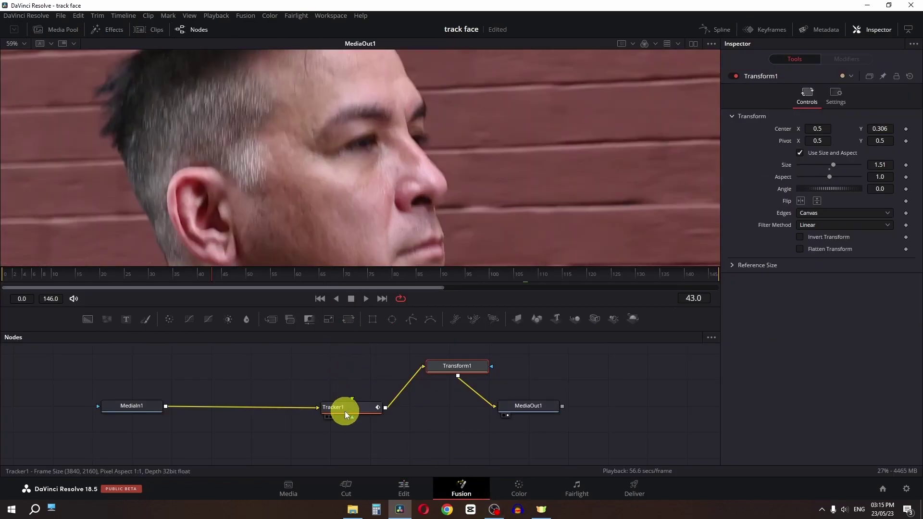
left_click(345, 411)
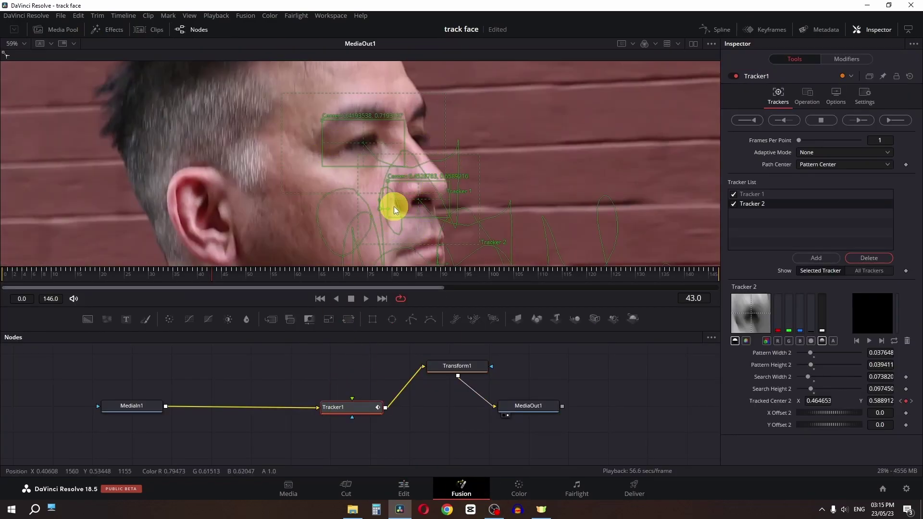